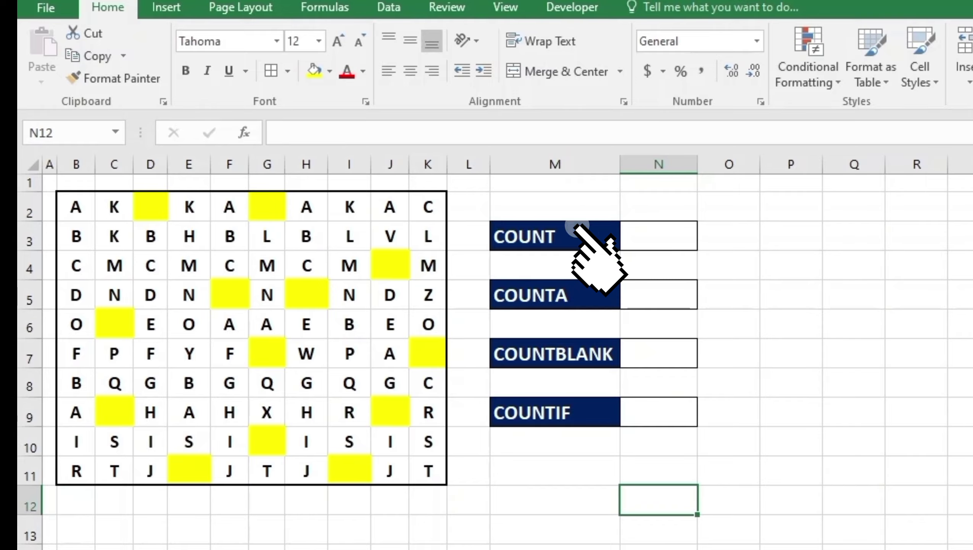
Enter =COUNT(B2:K11) in cell N3 beside the COUNT label
click(625, 236)
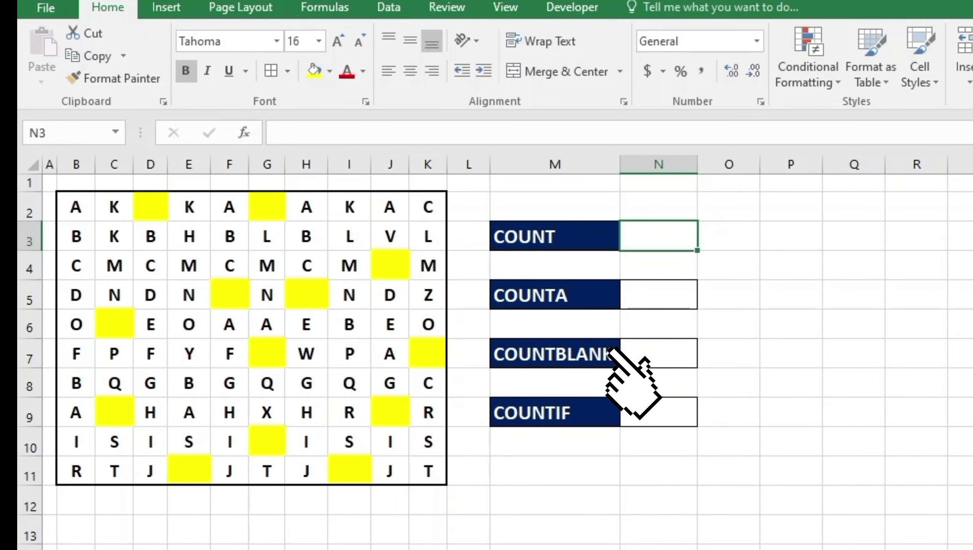
text(=)
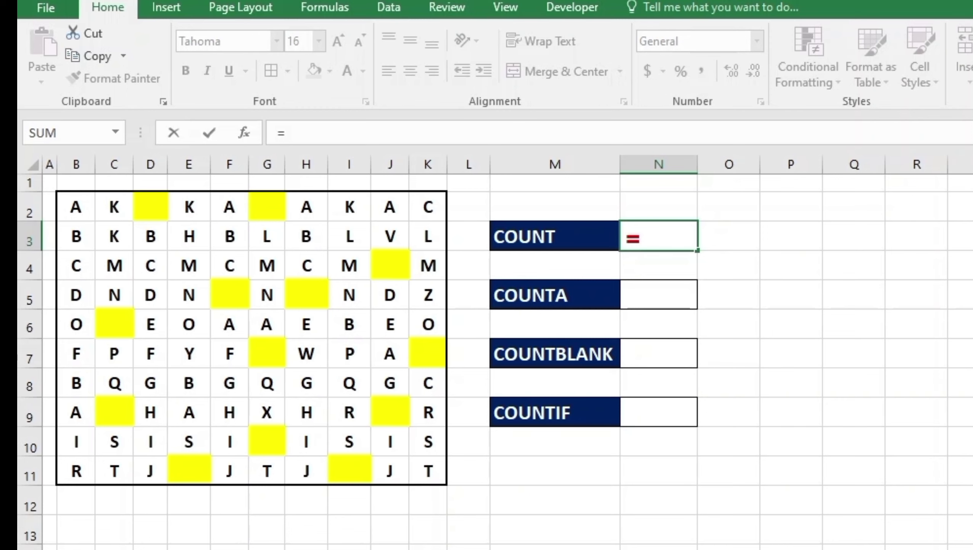
text(c)
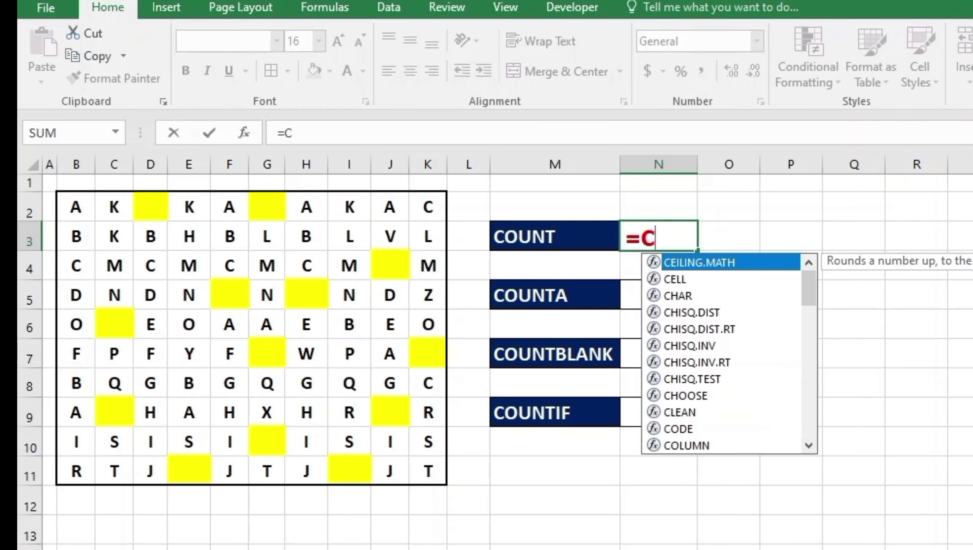
text(OUNT()
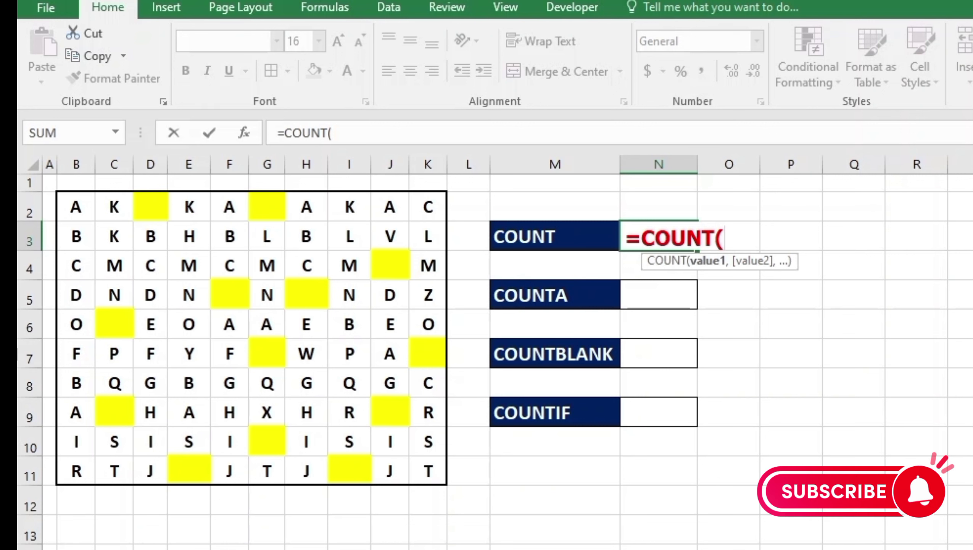
drag(76, 207, 390, 302)
drag(407, 339, 446, 483)
text())
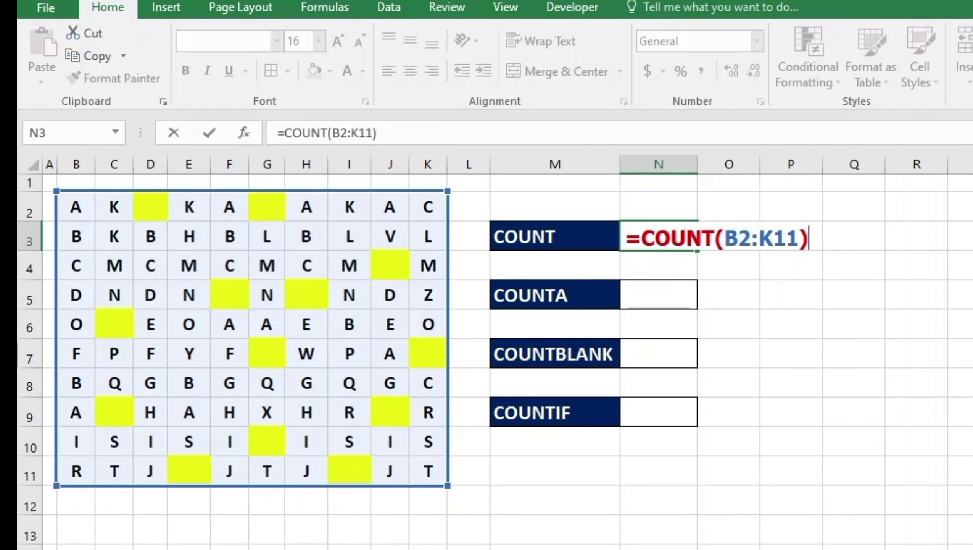
key(Return)
click(659, 235)
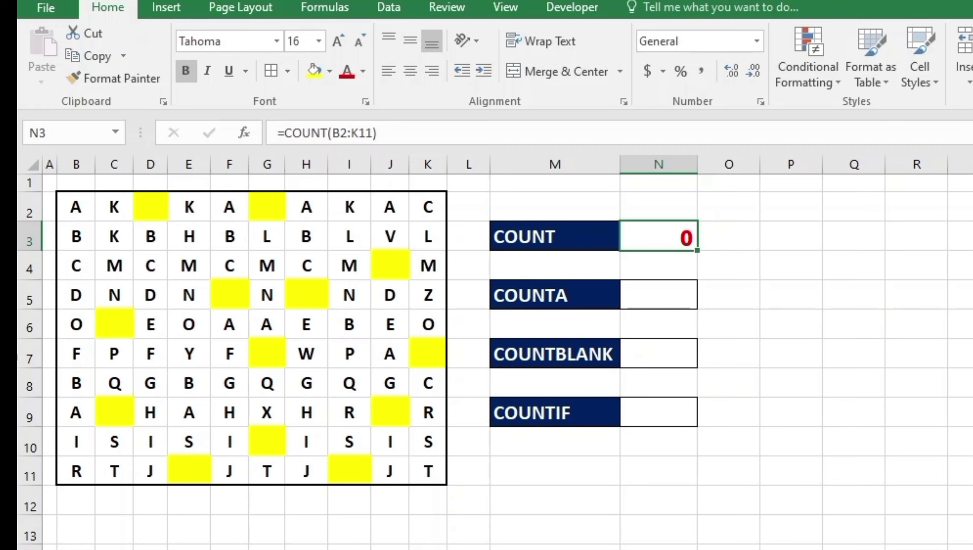
Fill four yellow blank cells with test numbers: 1 in F5, 44 in G7, 77 in C9 and 22 in I11
click(230, 294)
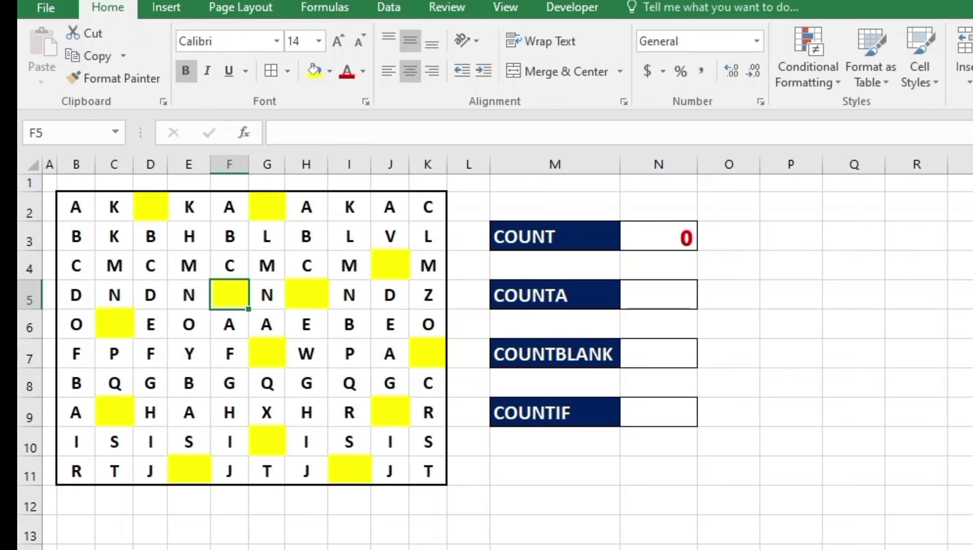
text(1)
click(390, 441)
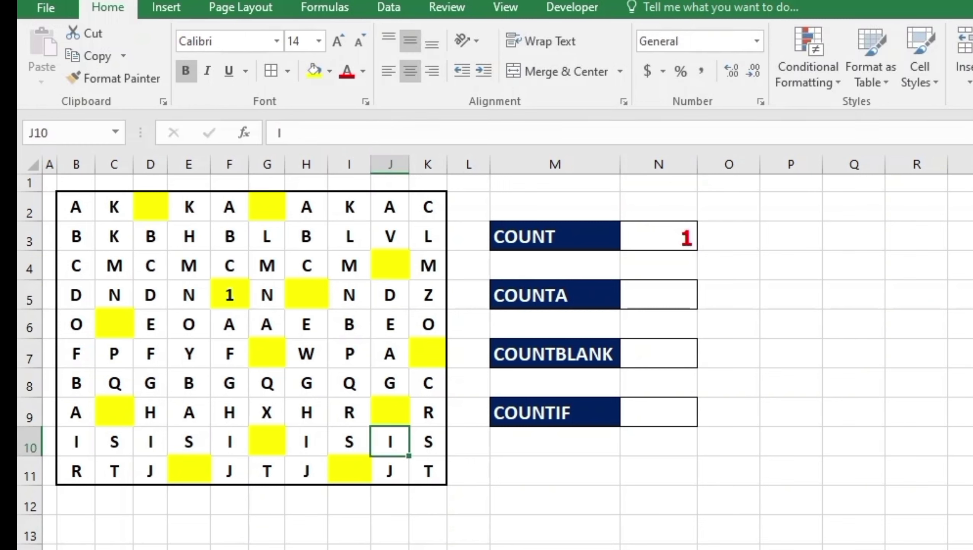
click(266, 353)
text(44)
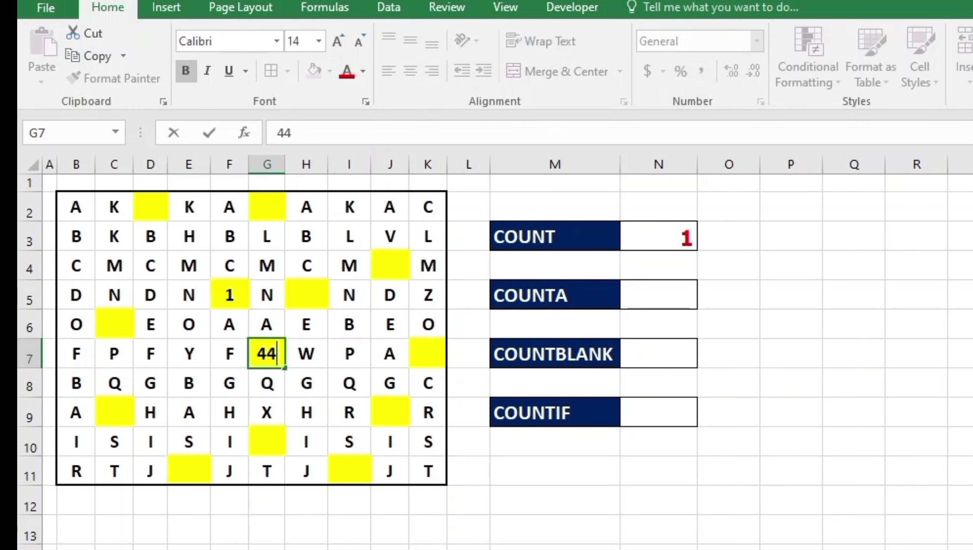
click(306, 382)
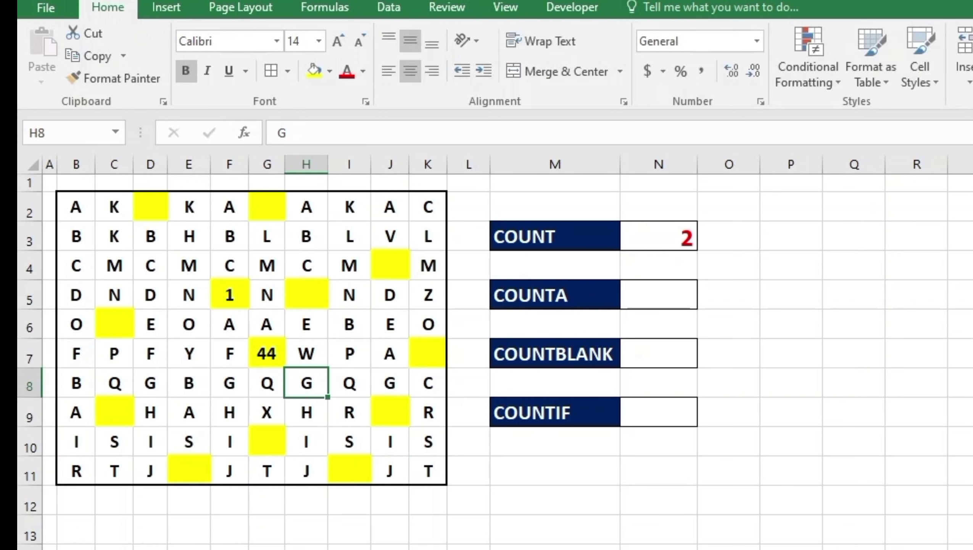
click(114, 412)
text(77)
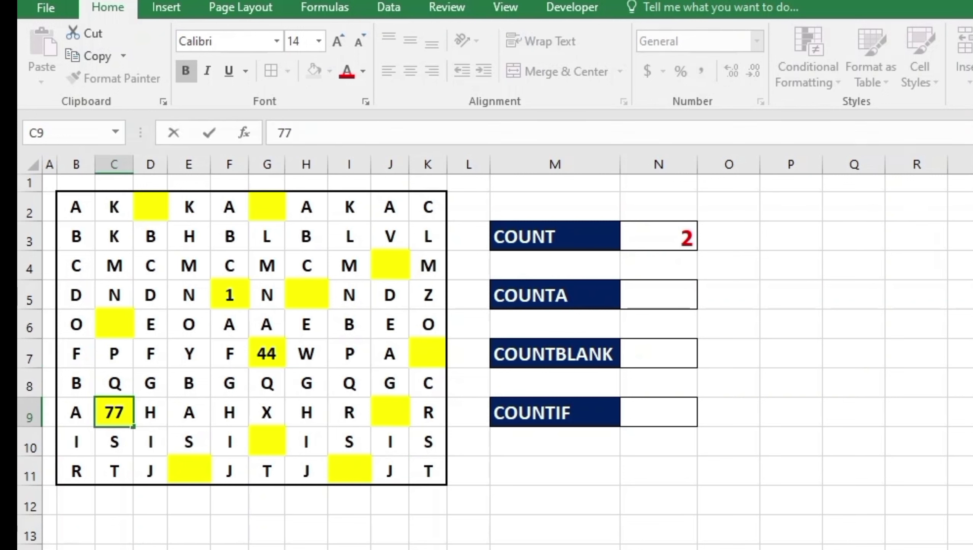
click(267, 470)
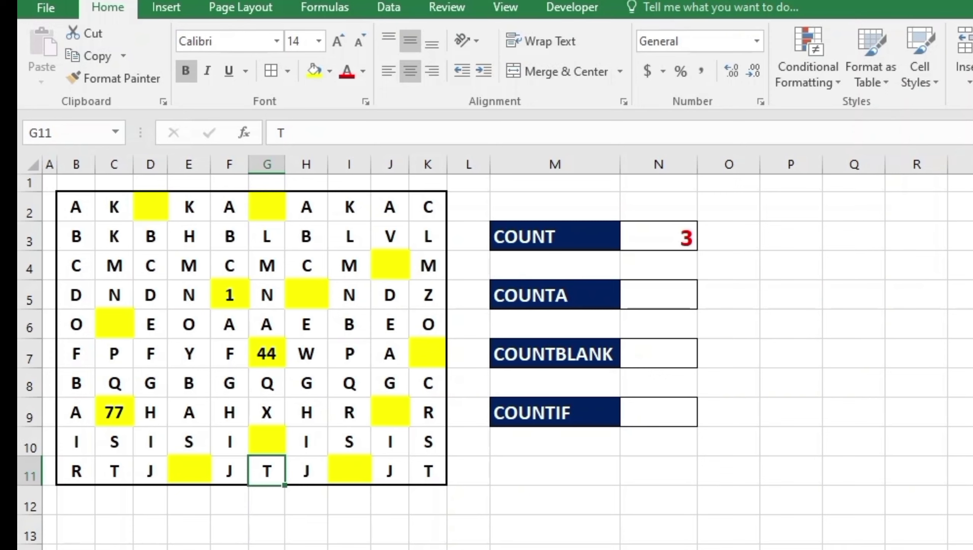
click(350, 470)
text(22)
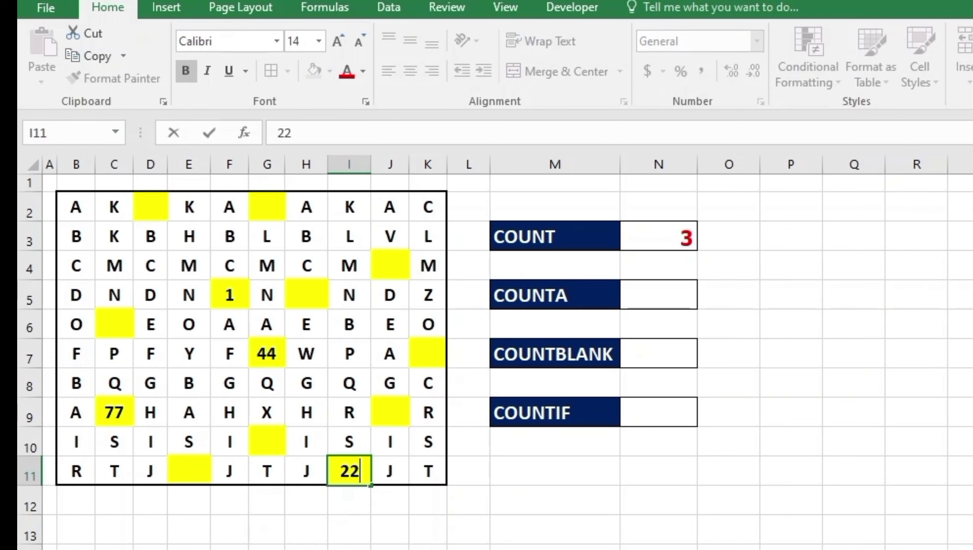
click(555, 500)
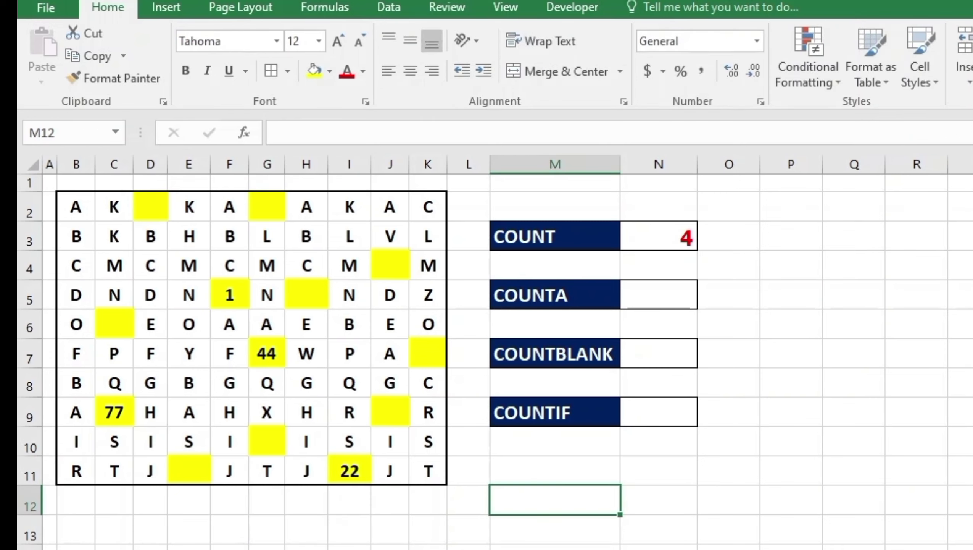
Clear the test numbers from cells I11, C9, G7 and F5
click(349, 470)
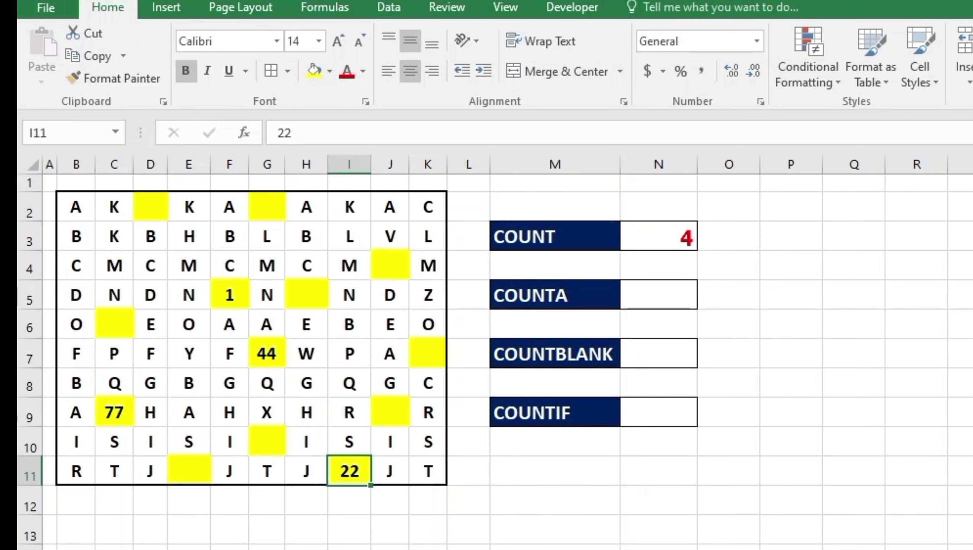
key(BackSpace)
click(113, 412)
key(BackSpace)
click(267, 353)
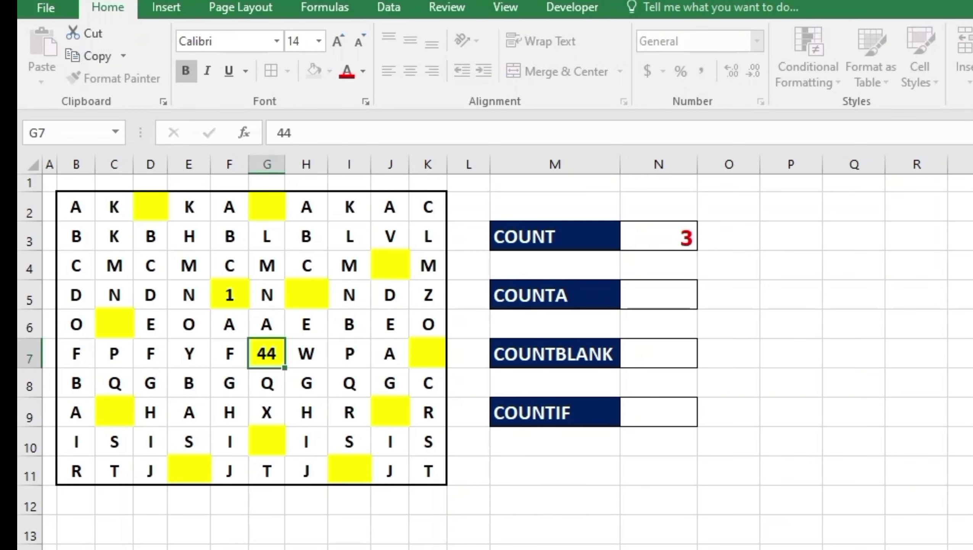
key(BackSpace)
click(230, 295)
key(BackSpace)
click(390, 382)
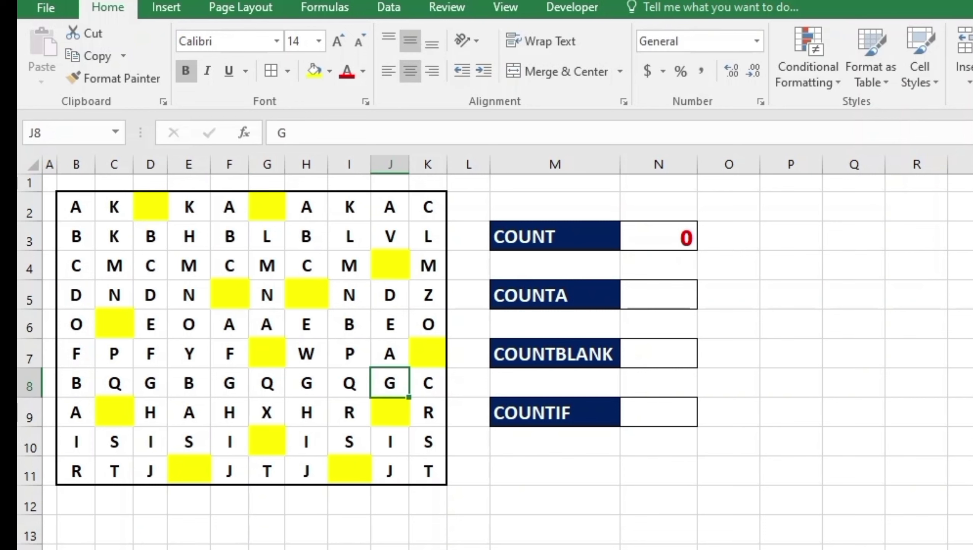
Enter =COUNTA(B2:K11) in cell N5 beside the COUNTA label
click(659, 295)
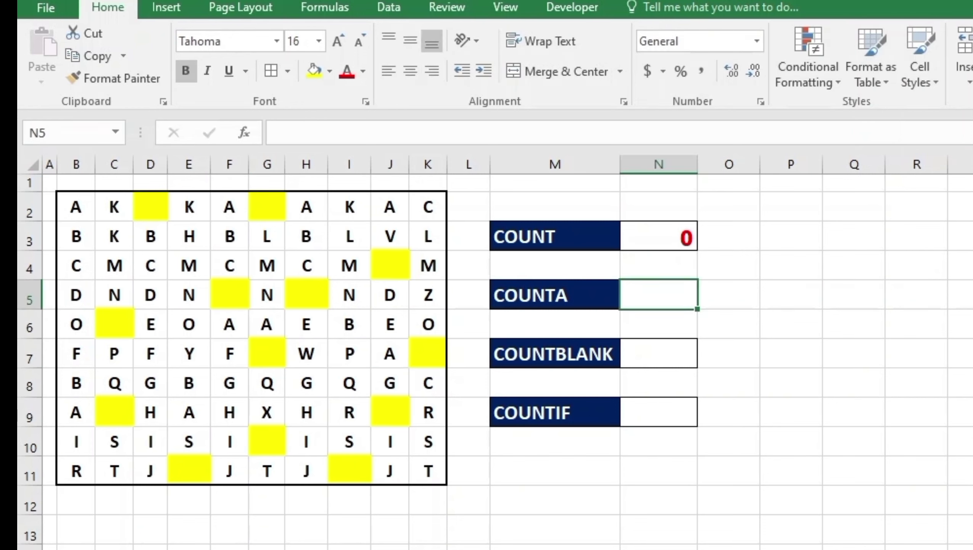
text(=COU)
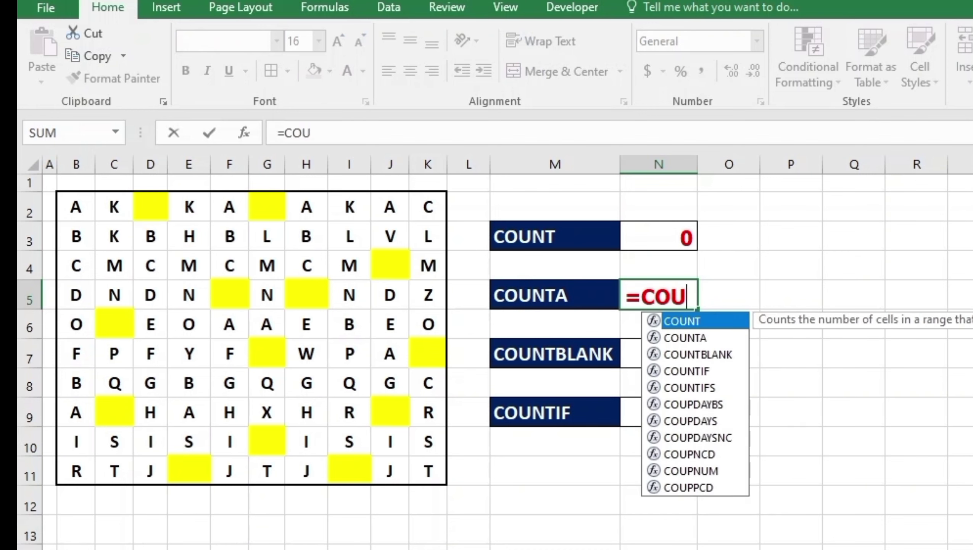
text(NTA()
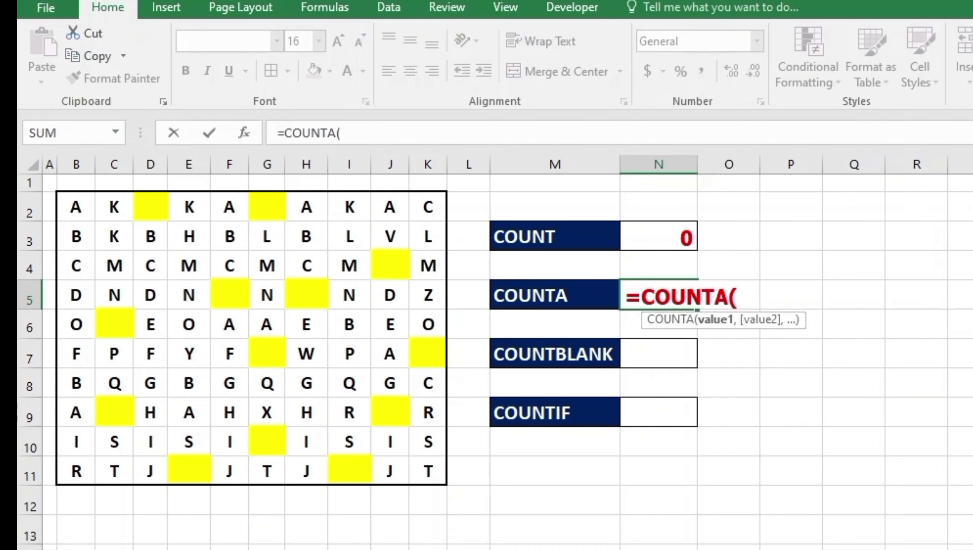
drag(76, 207, 428, 470)
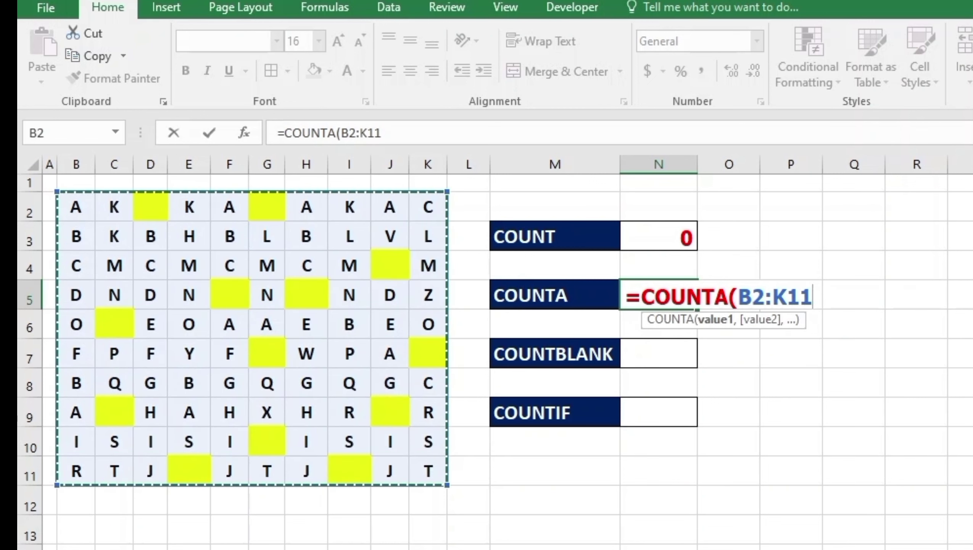
text())
key(Return)
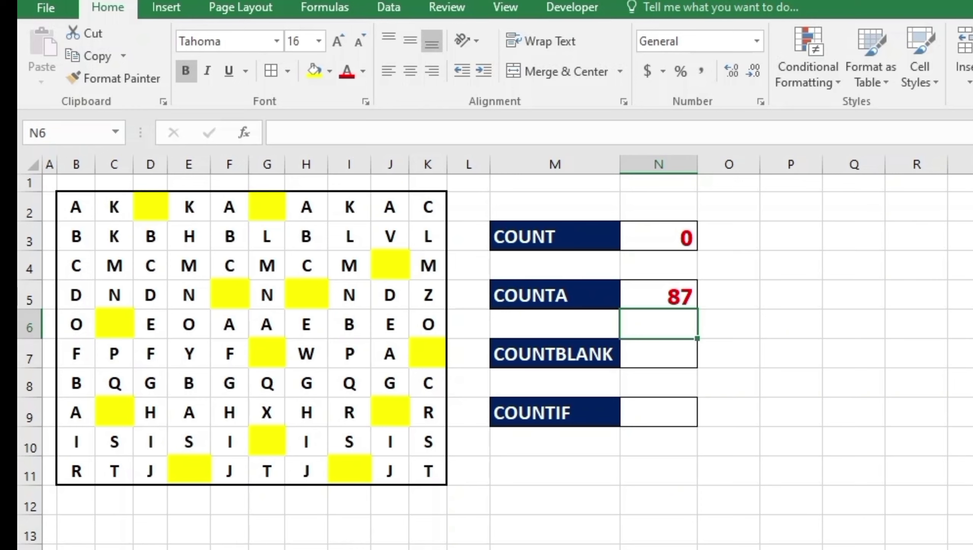
Enter =COUNTBLANK(B2:K11) in cell N7 beside the COUNTBLANK label
click(659, 354)
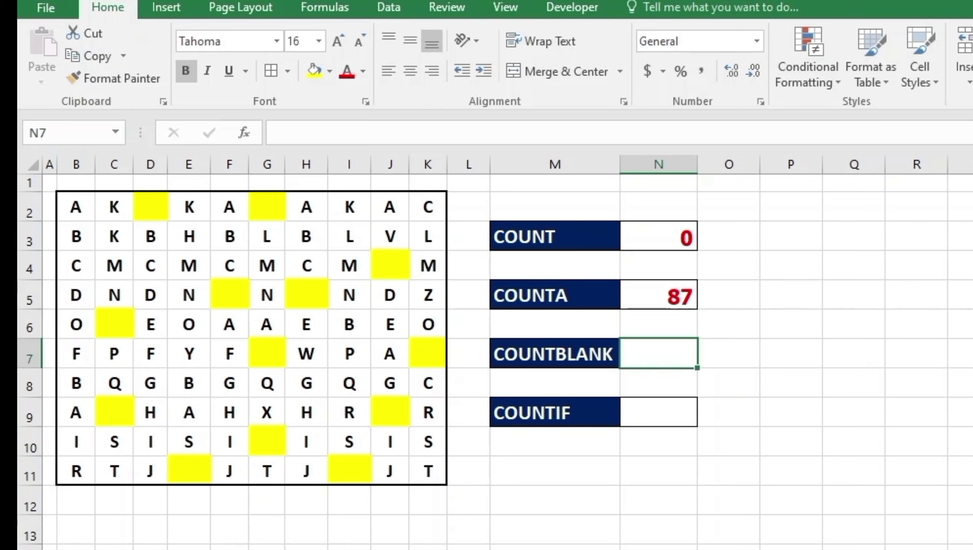
text(=)
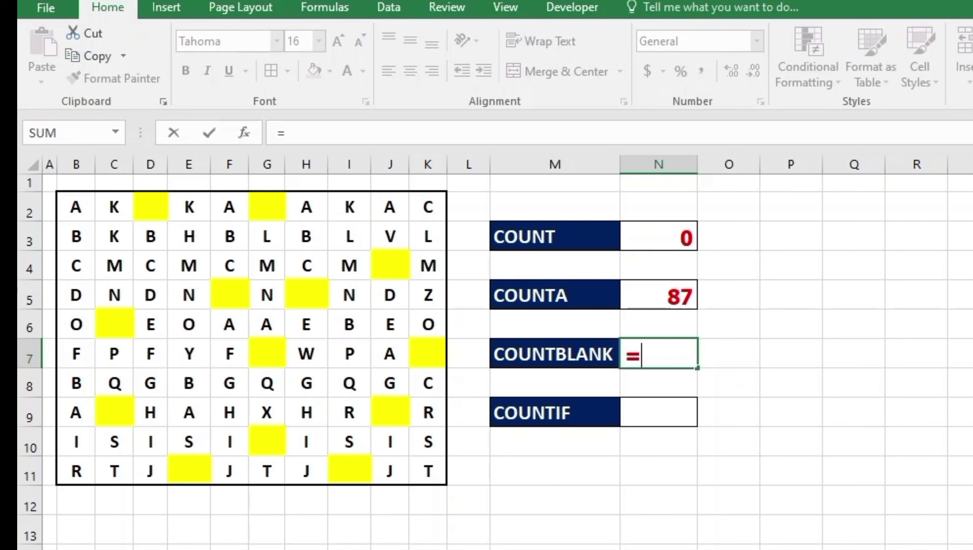
text(COUN)
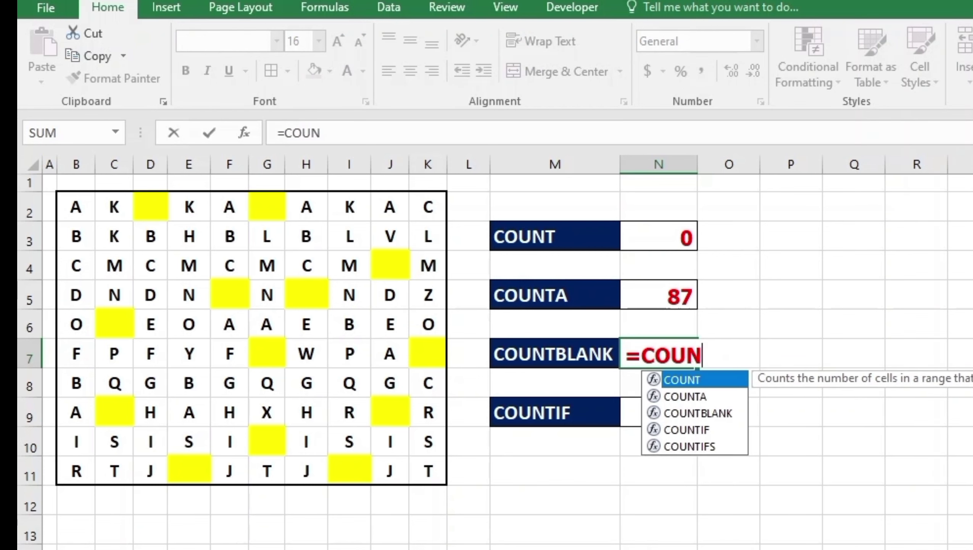
text(TBLANK()
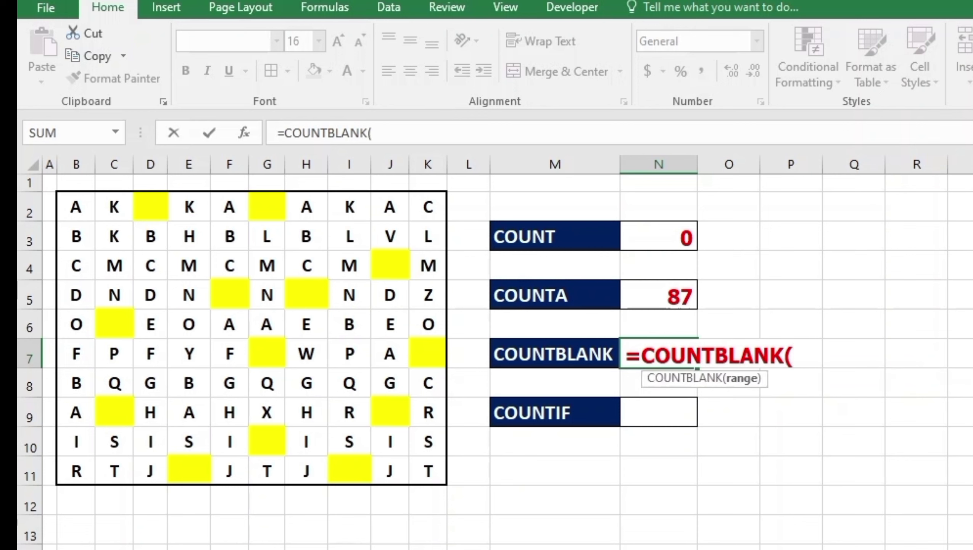
drag(76, 207, 427, 471)
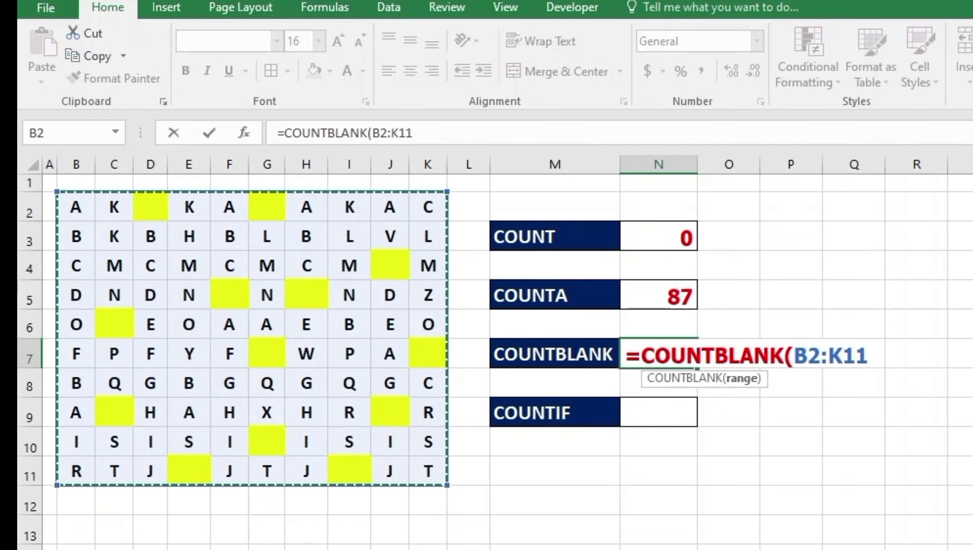
text())
key(Return)
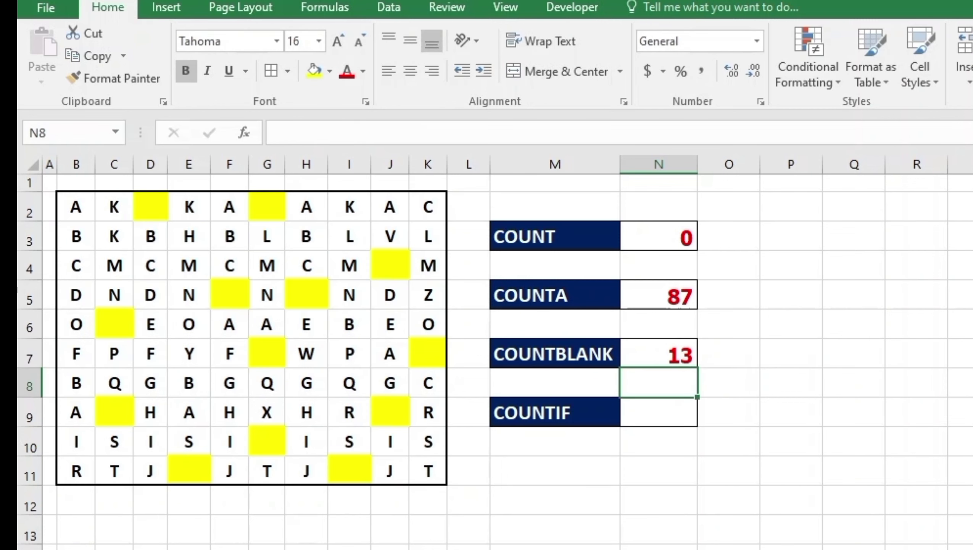
click(659, 353)
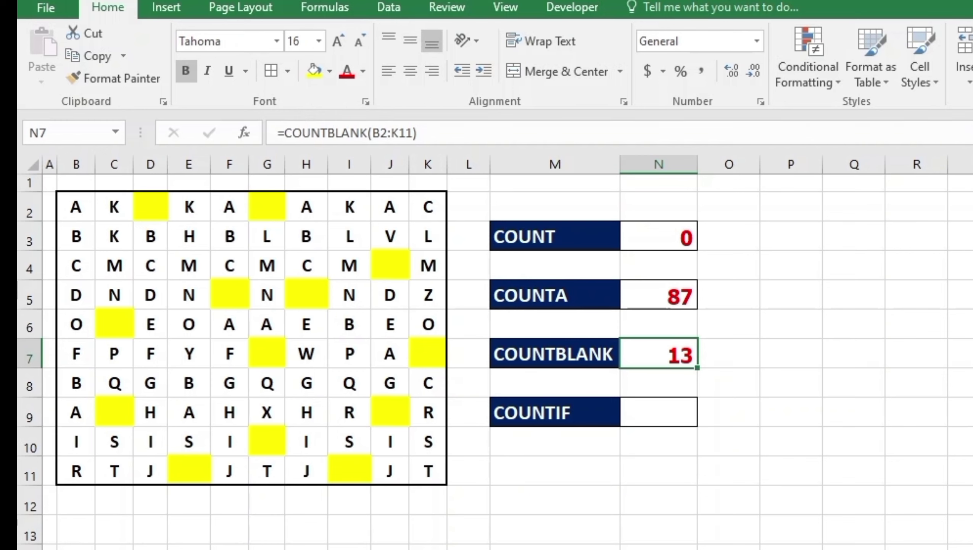
Fill two yellow blank cells with test letters: S in F5 and E in J9
click(230, 294)
double_click(229, 295)
text(S)
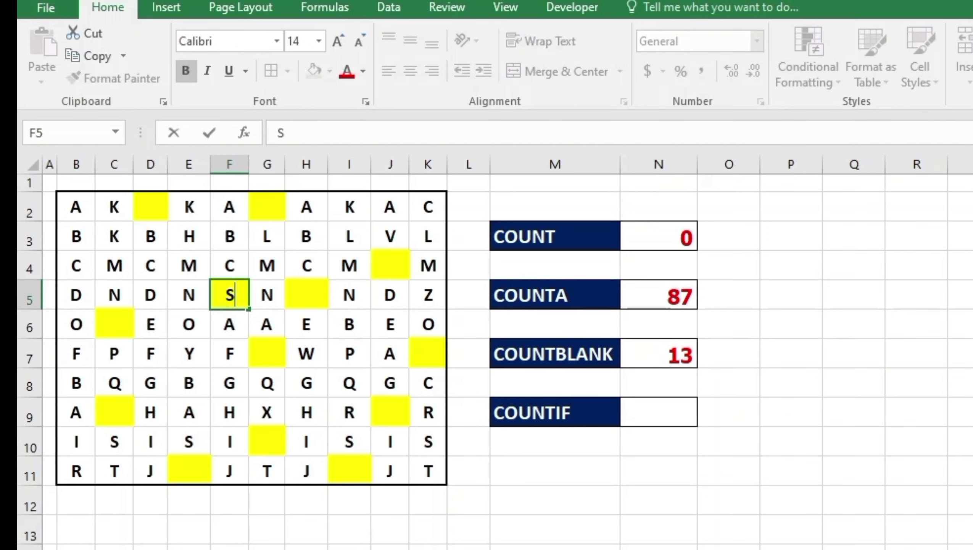
key(Return)
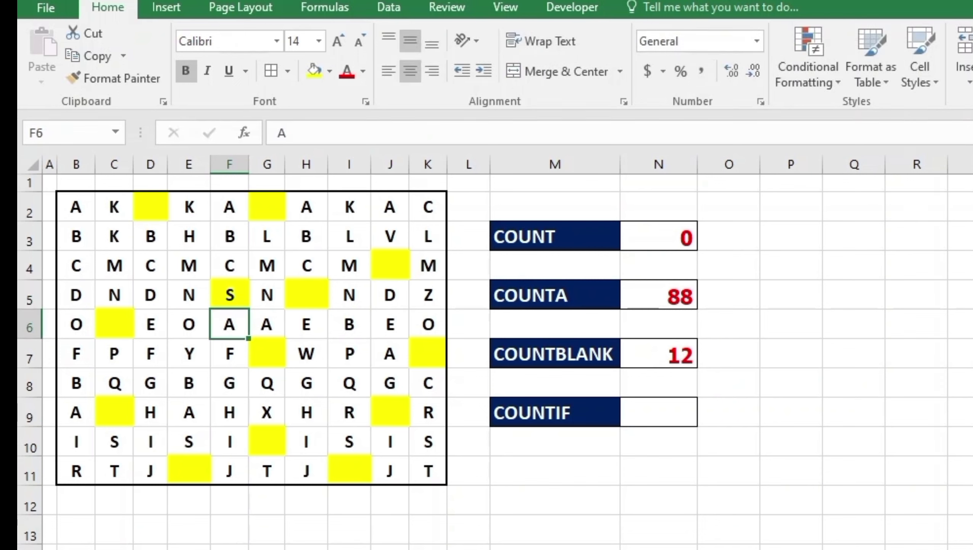
click(390, 411)
text(E)
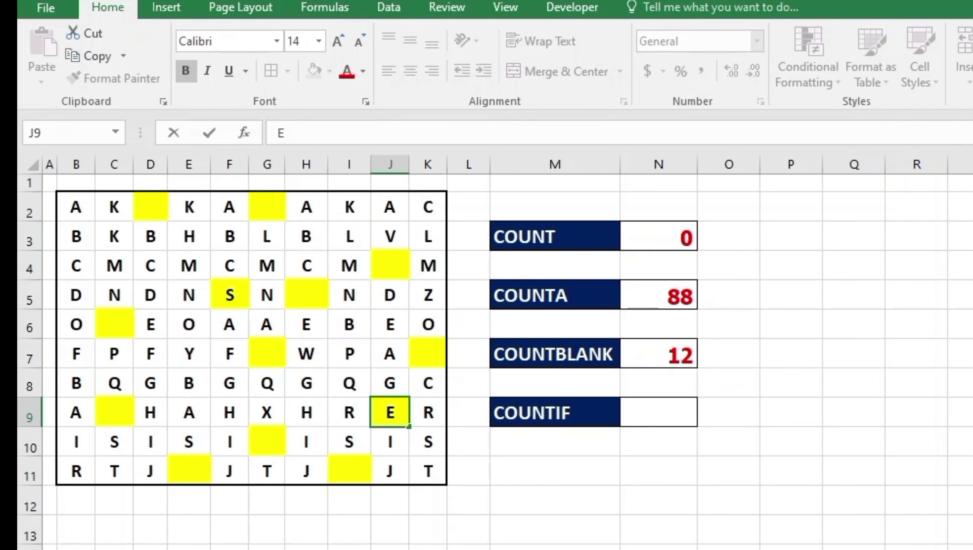
key(Return)
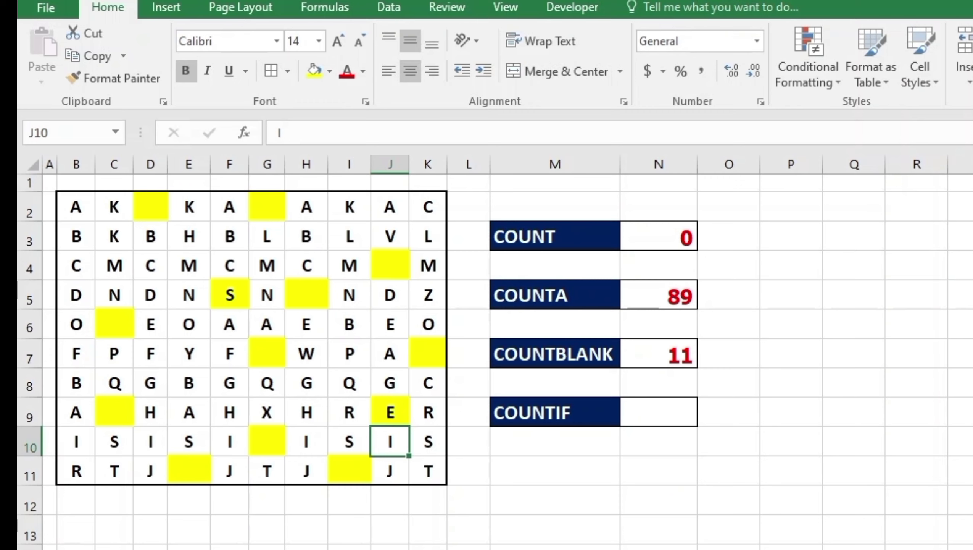
Undo the two test letter entries in cells J9 and F5
key(ctrl+z)
key(ctrl+z)
click(267, 352)
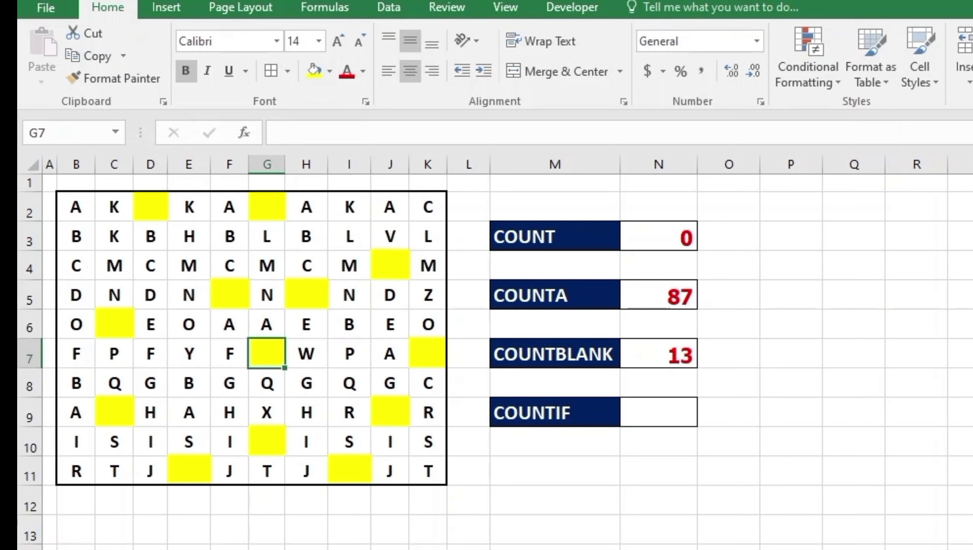
Enter =COUNTIF(B2:K11,"A") in cell N9 beside the COUNTIF label
click(659, 411)
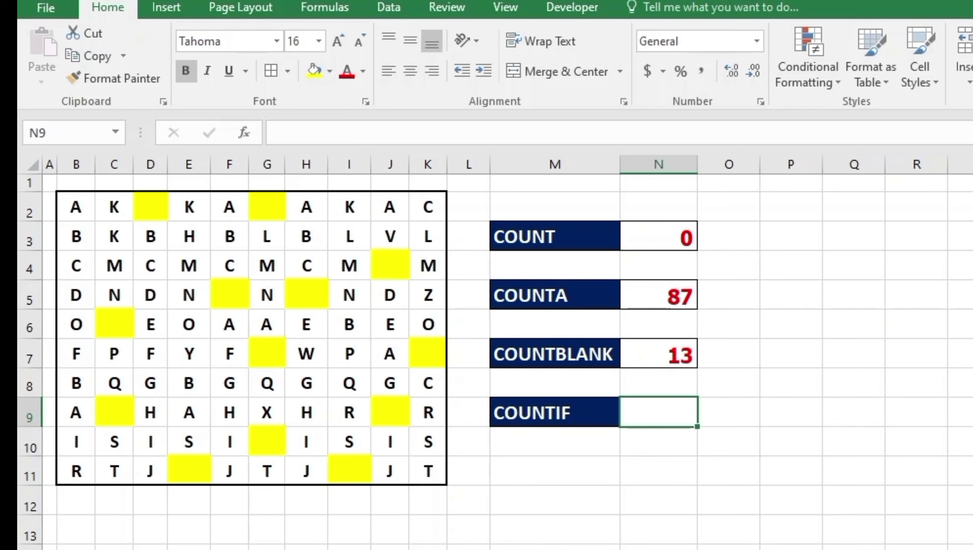
text(=)
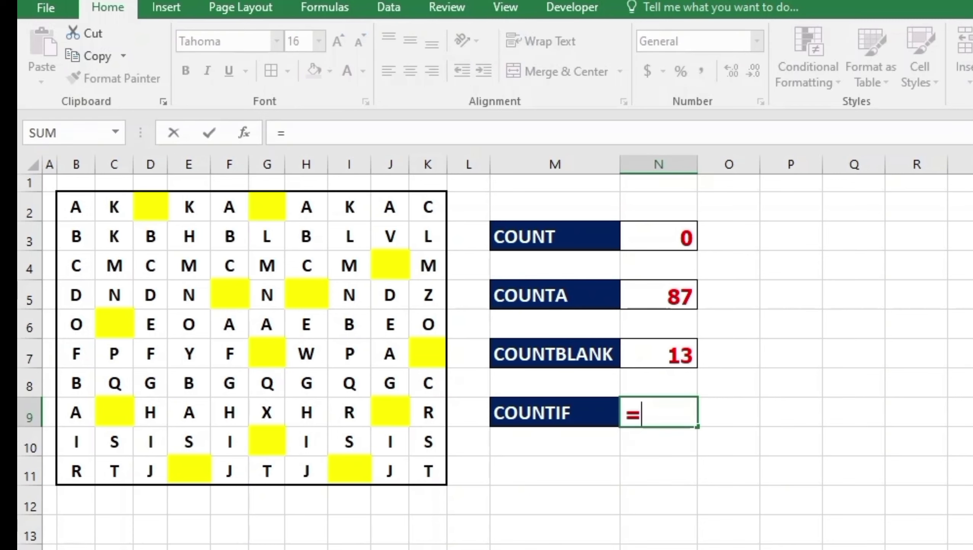
text(COUN)
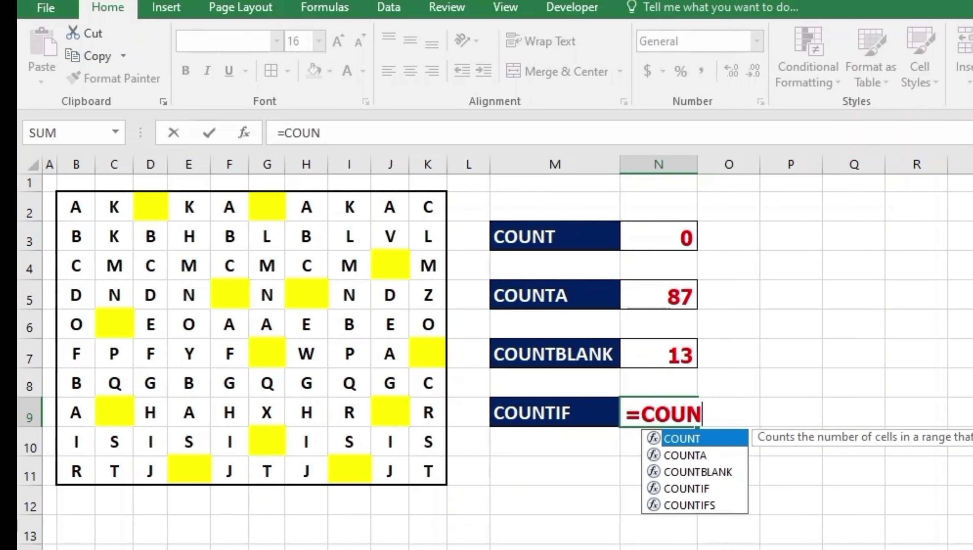
text(TIF()
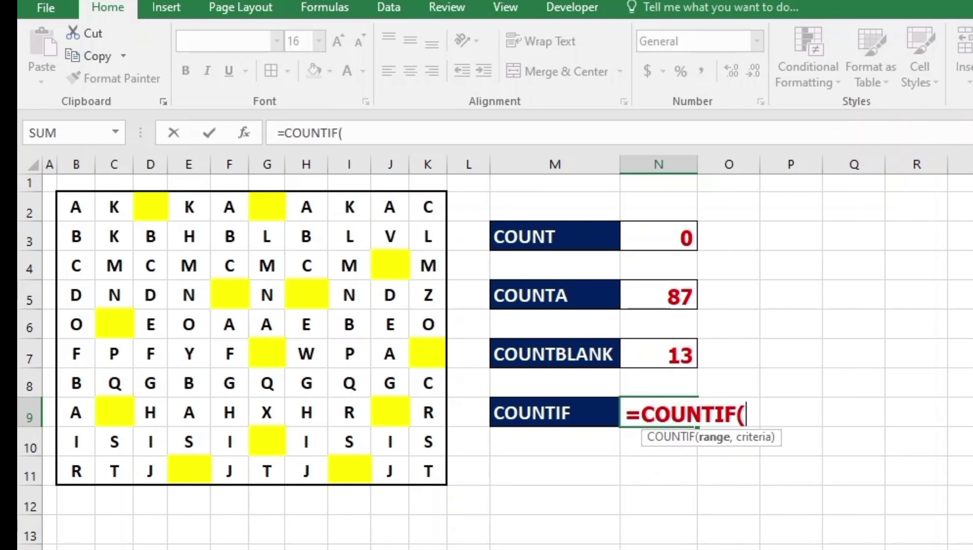
drag(76, 207, 428, 472)
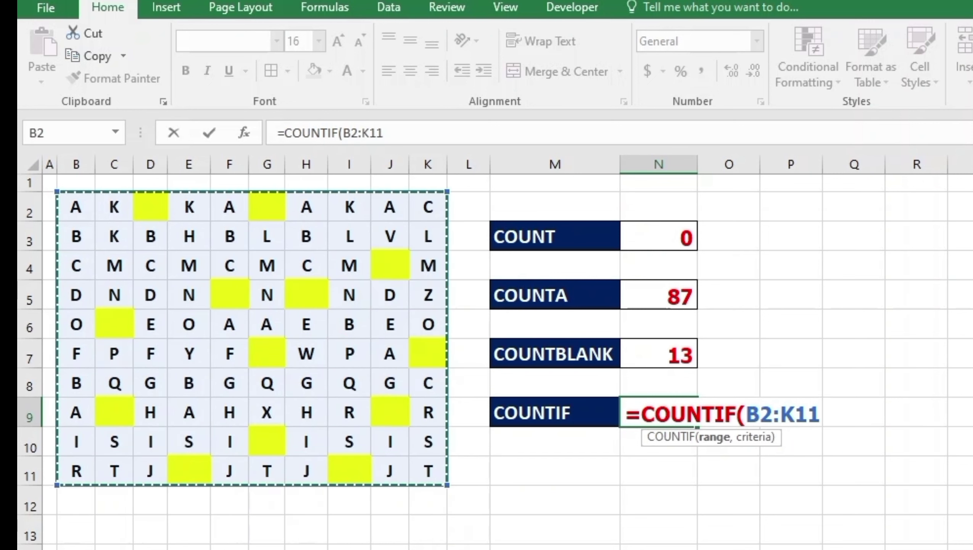
text(,)
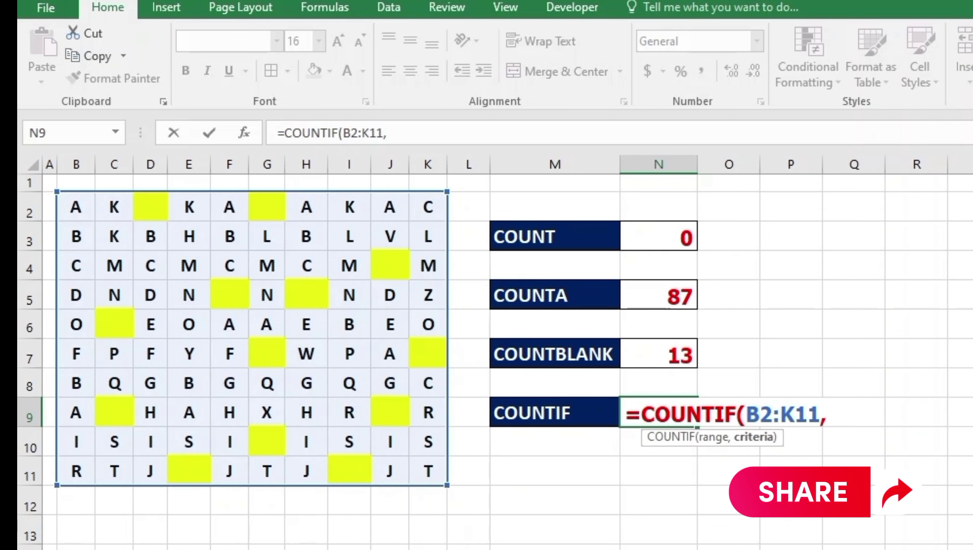
text(")
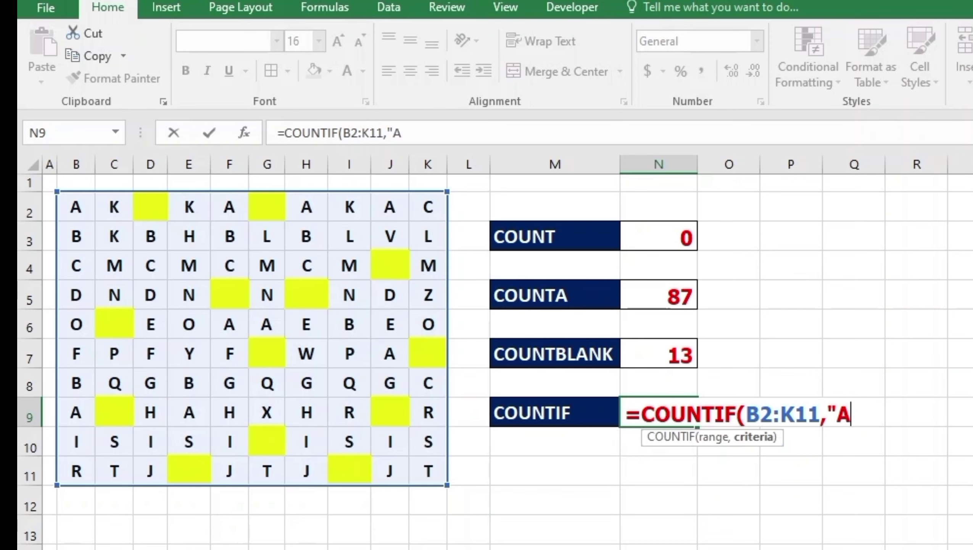
text(A"))
key(Return)
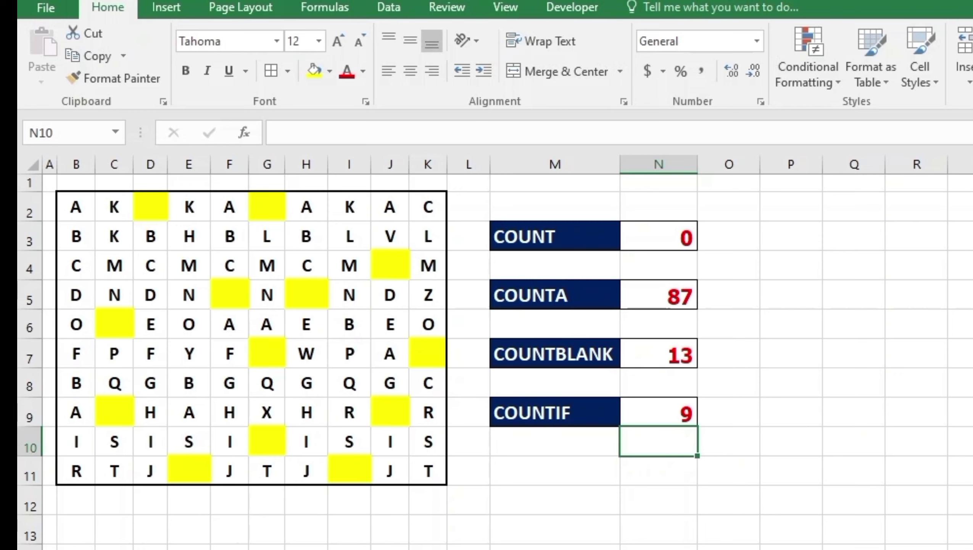
Change the criterion of the COUNTIF formula in cell N9 to "B"
click(659, 412)
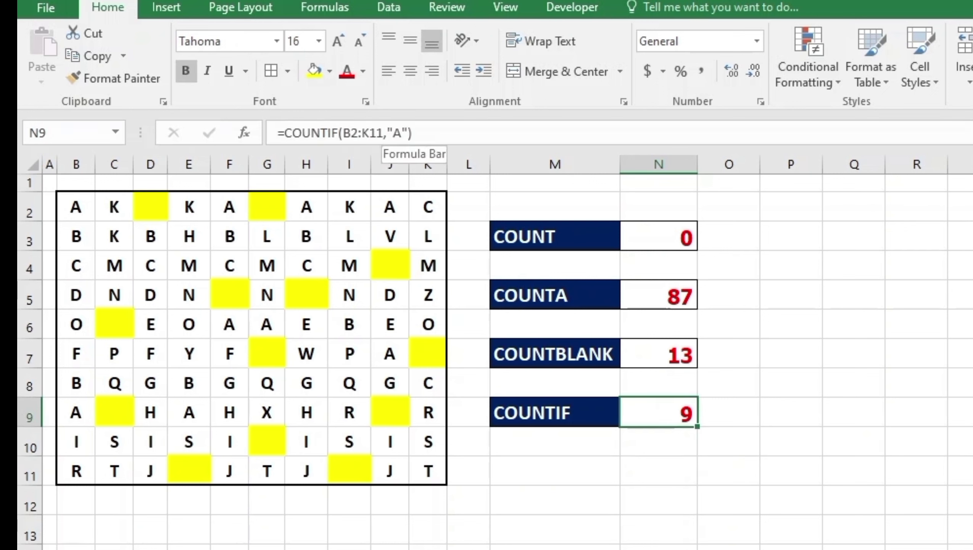
click(402, 133)
text(\)
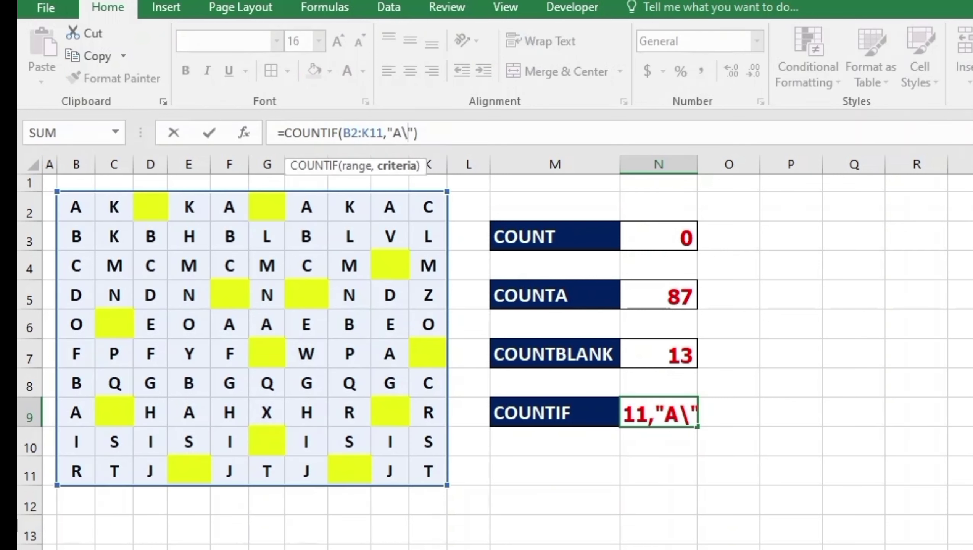
key(BackSpace)
key(BackSpace)
text(B)
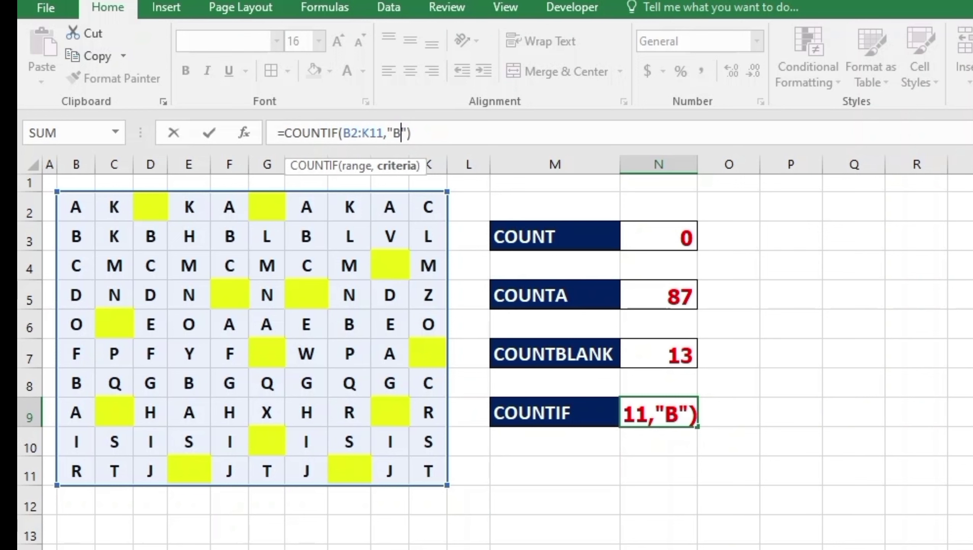
key(Return)
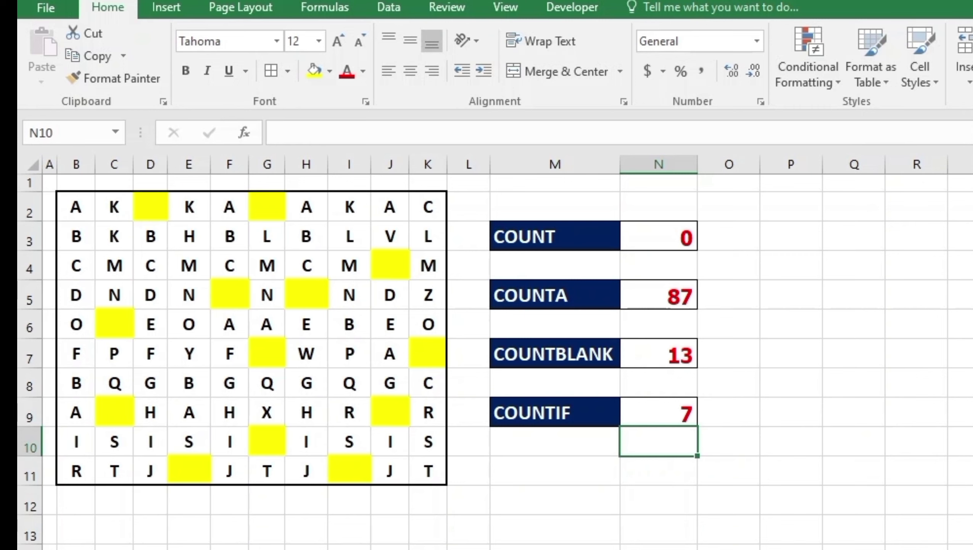
Change the COUNTIF criterion in cell N9 to "C" and reselect the formula cell
click(659, 412)
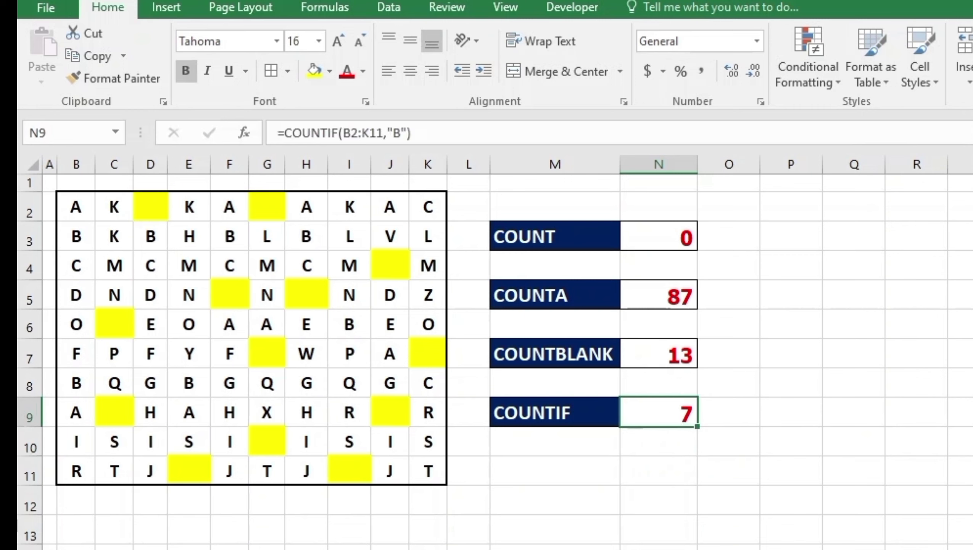
click(407, 132)
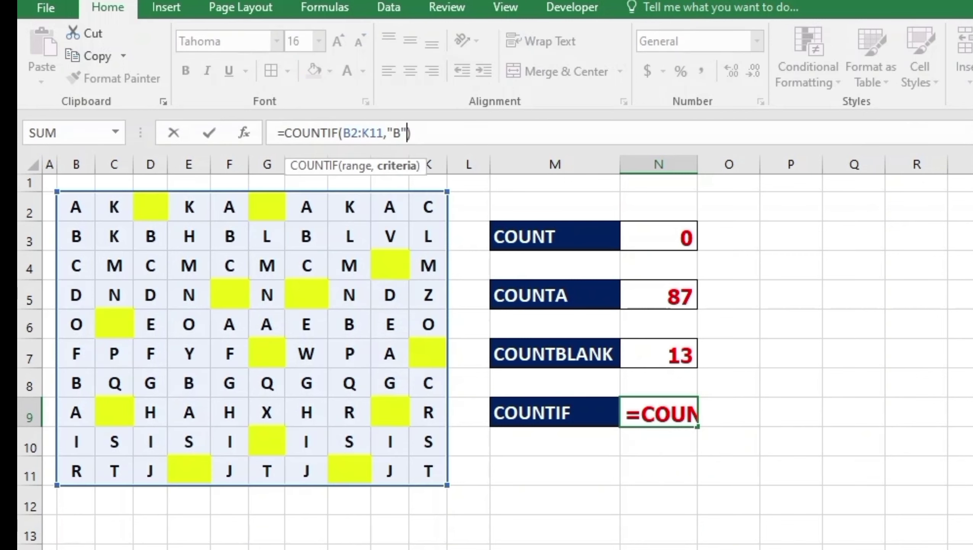
key(Left)
key(BackSpace)
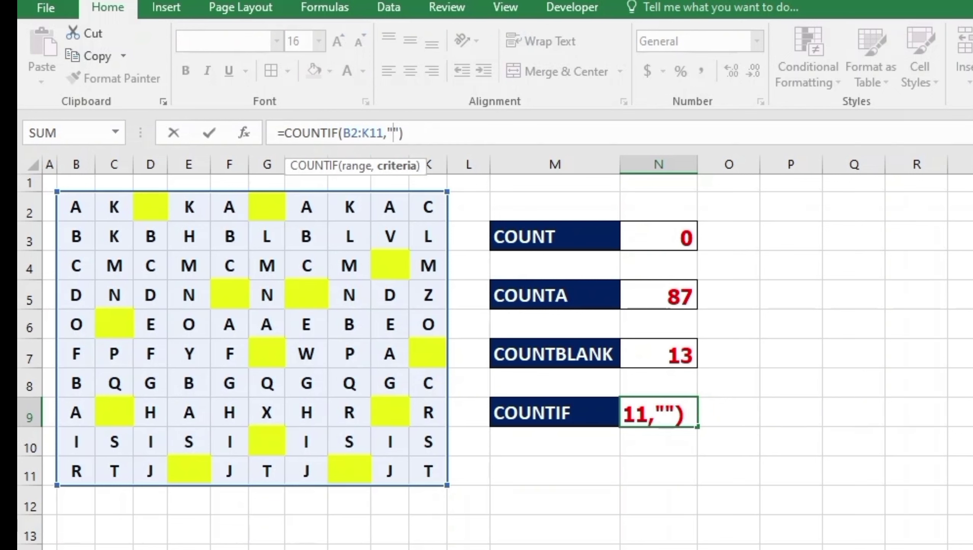
text(C)
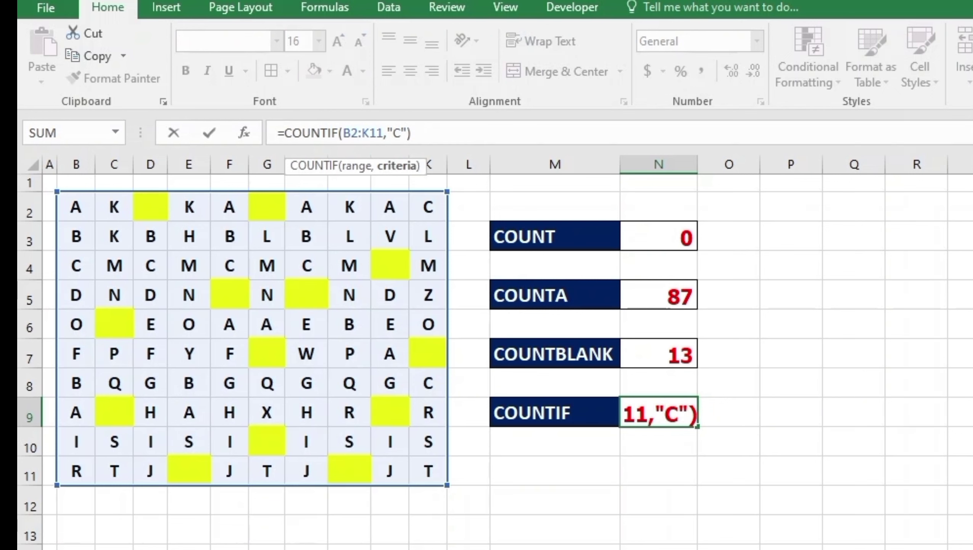
key(Return)
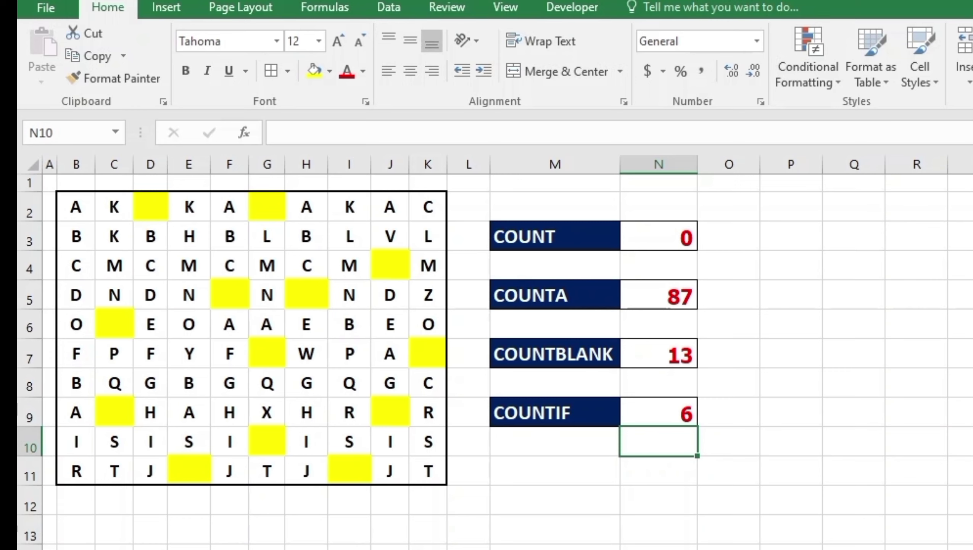
key(Right)
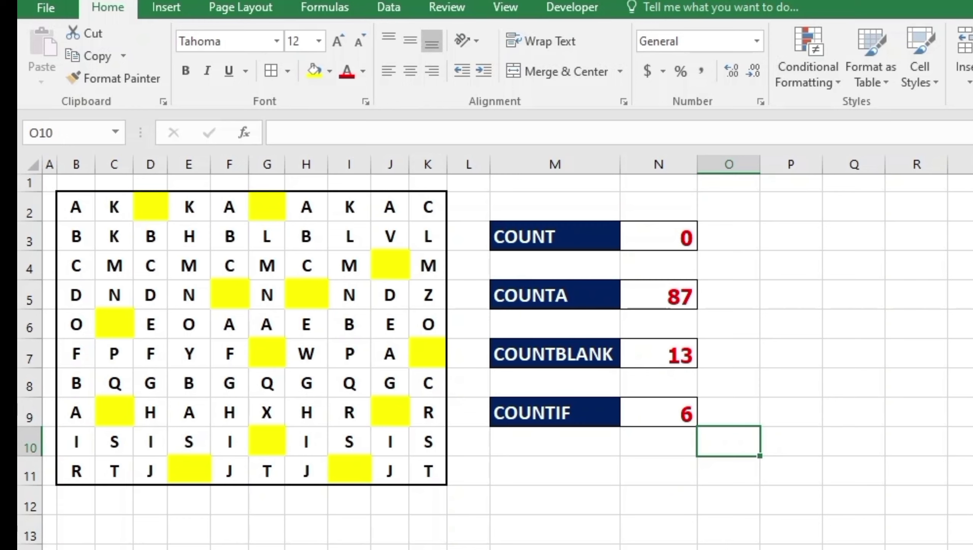
click(659, 412)
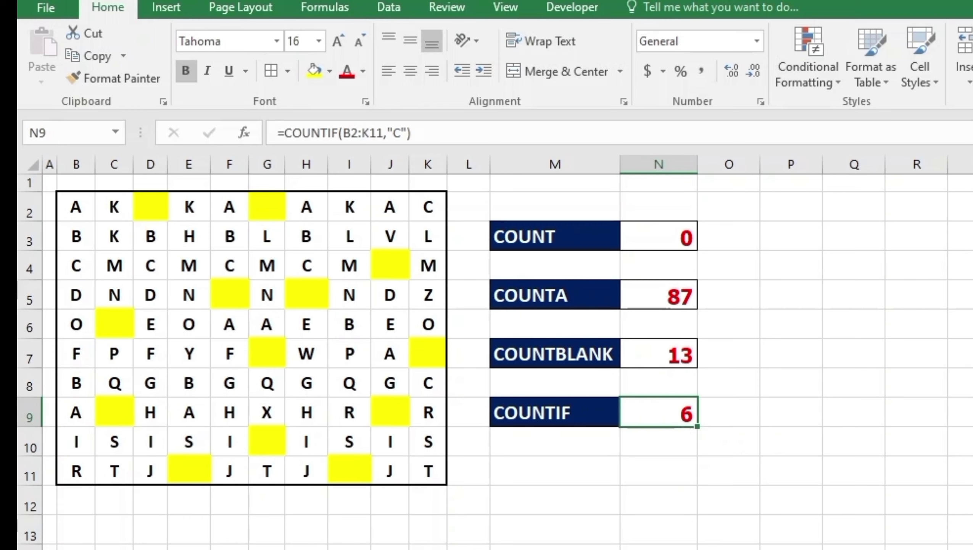
Fill four yellow blank cells with test letters: C in F5, C in H5, B in G7 and C in G10
click(230, 294)
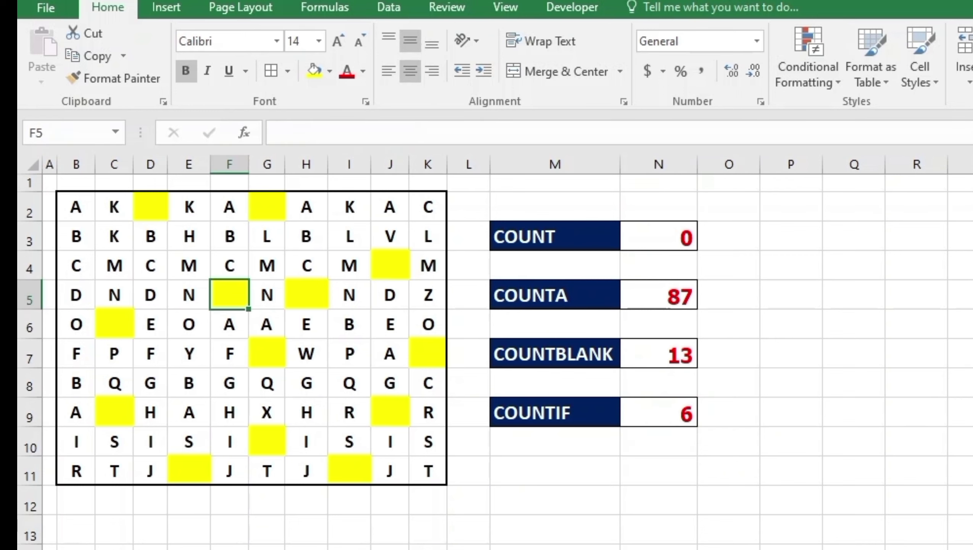
text(C)
click(555, 500)
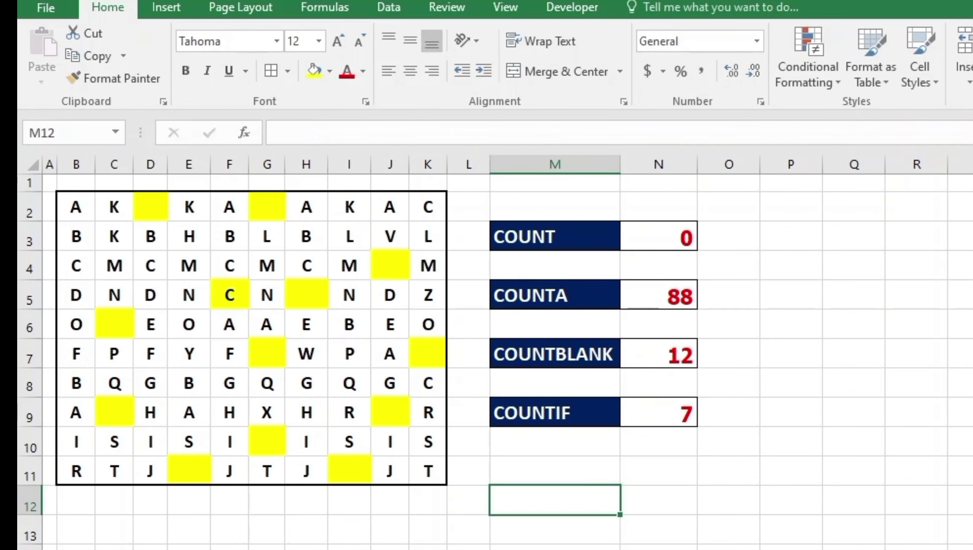
click(306, 294)
text(C)
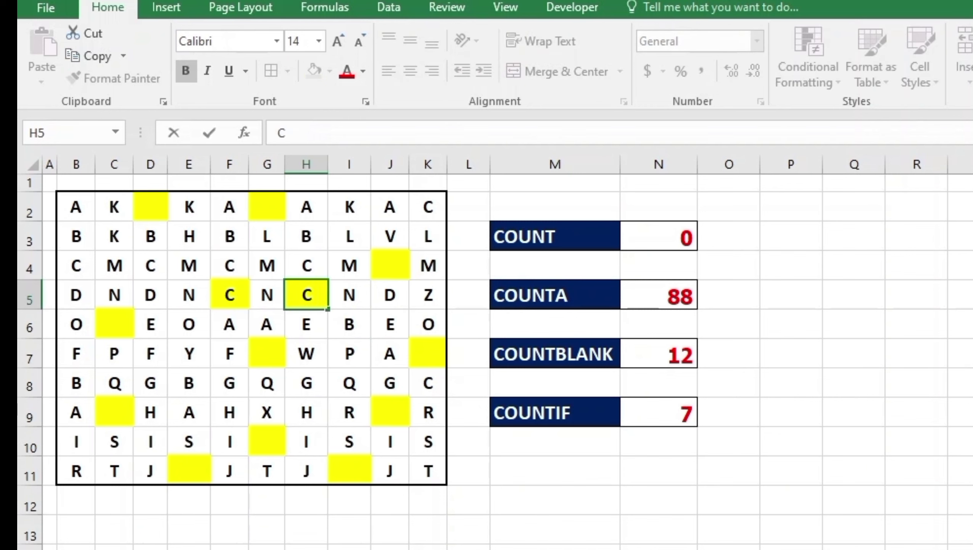
key(Return)
click(266, 353)
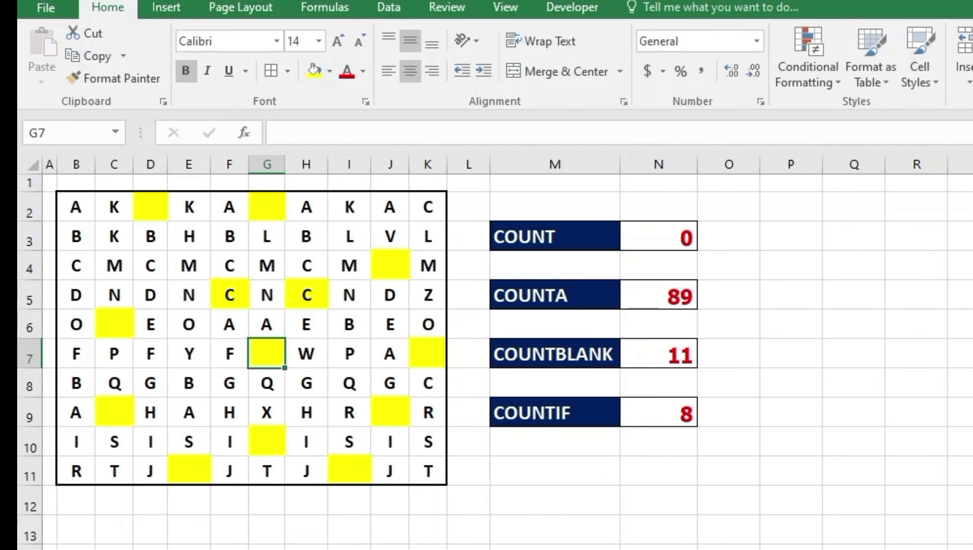
text(B)
key(Return)
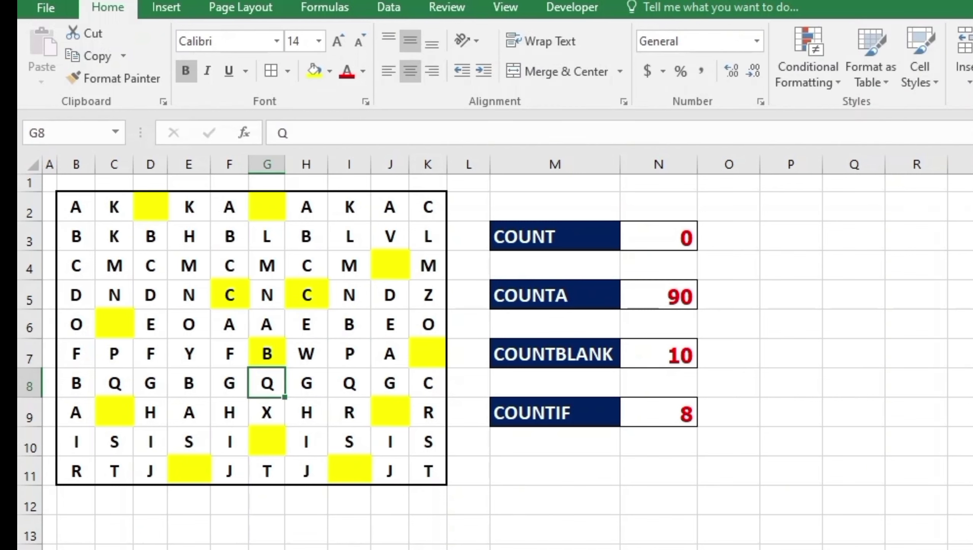
click(267, 441)
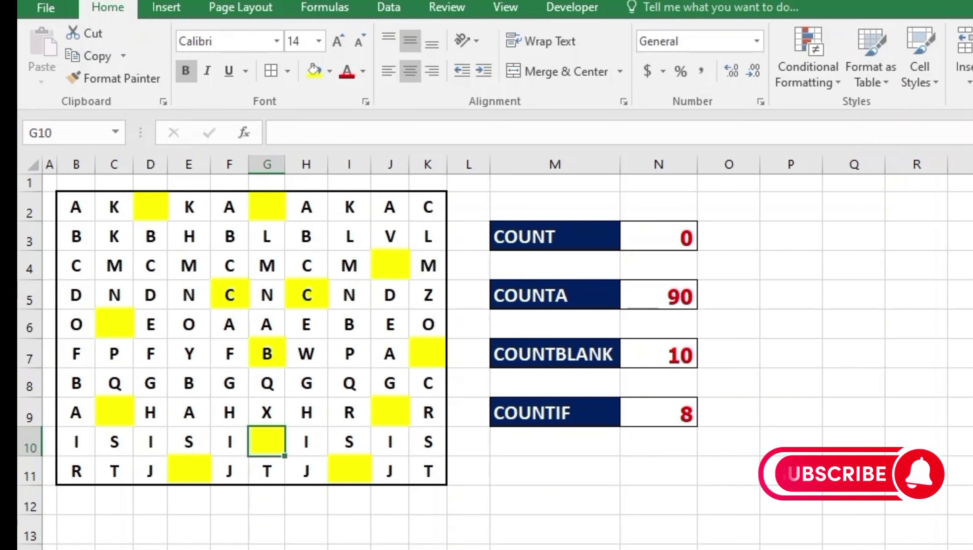
text(C)
key(Return)
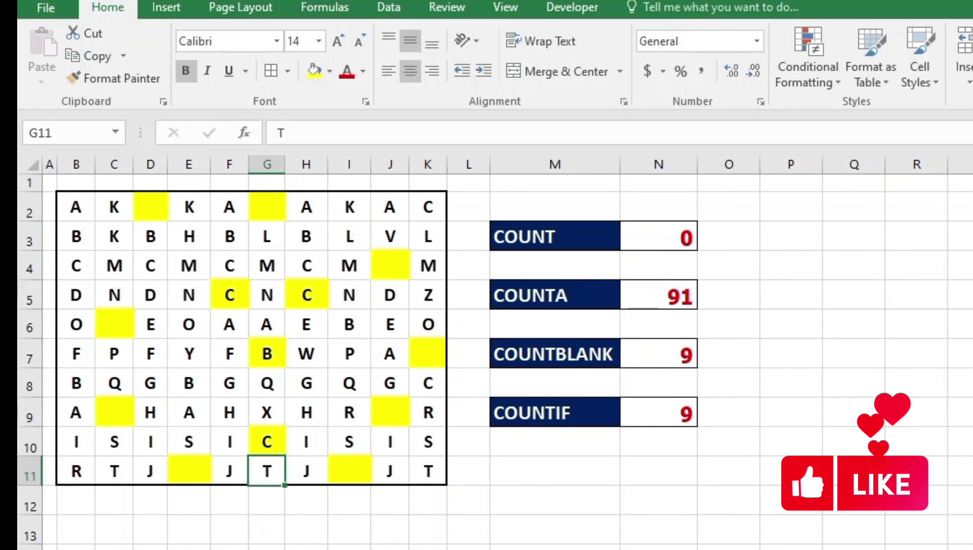
Undo the four test letter entries in G10, G7, H5 and F5, and select empty cell M12
key(ctrl+z)
key(ctrl+z)
key(ctrl+z)
key(ctrl+z)
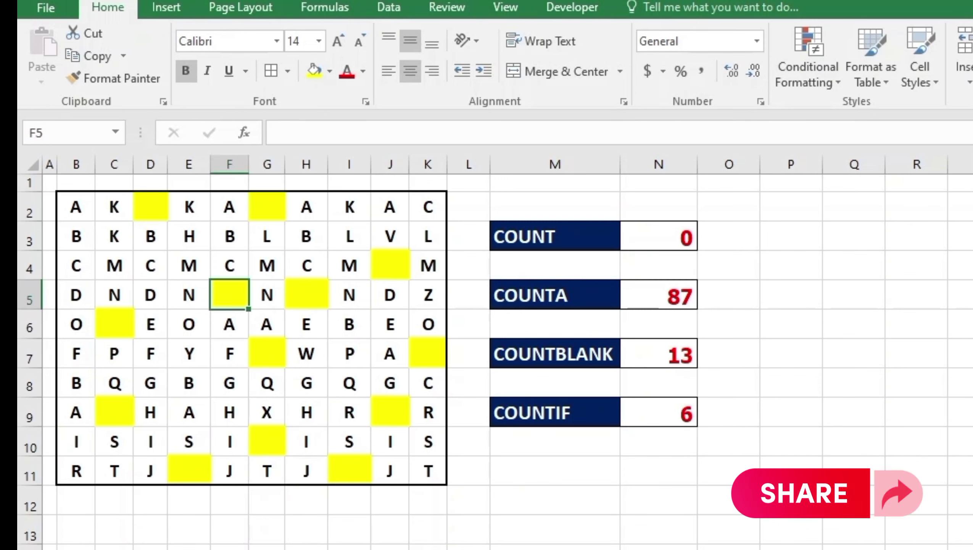
click(306, 442)
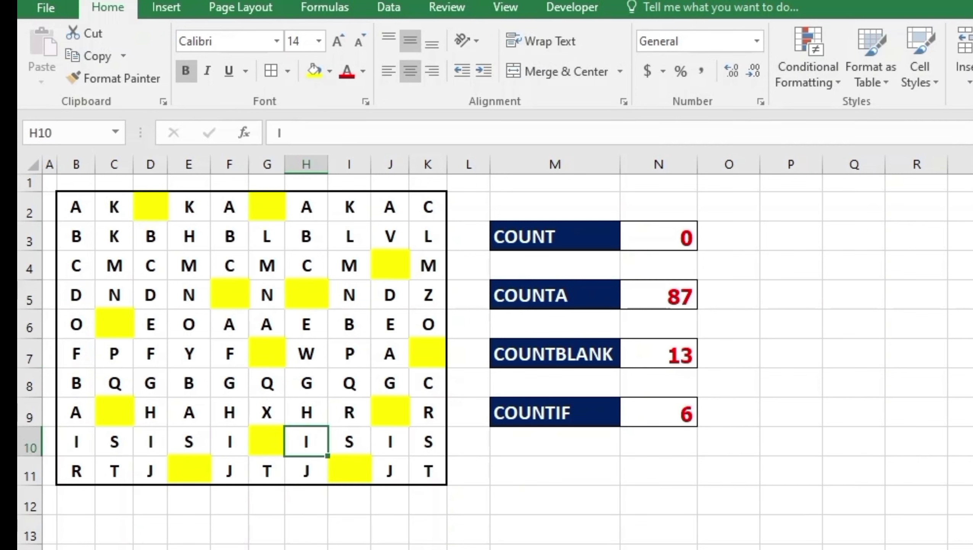
click(555, 500)
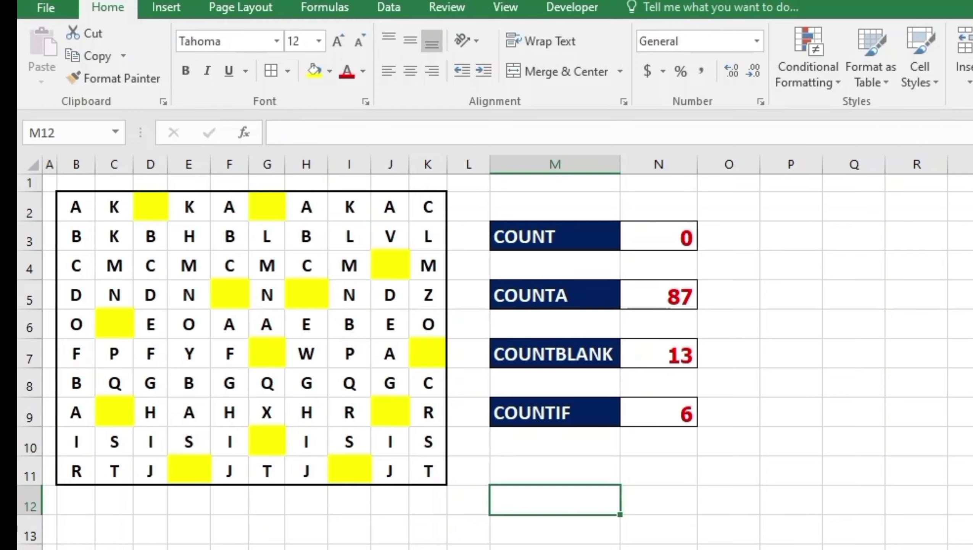